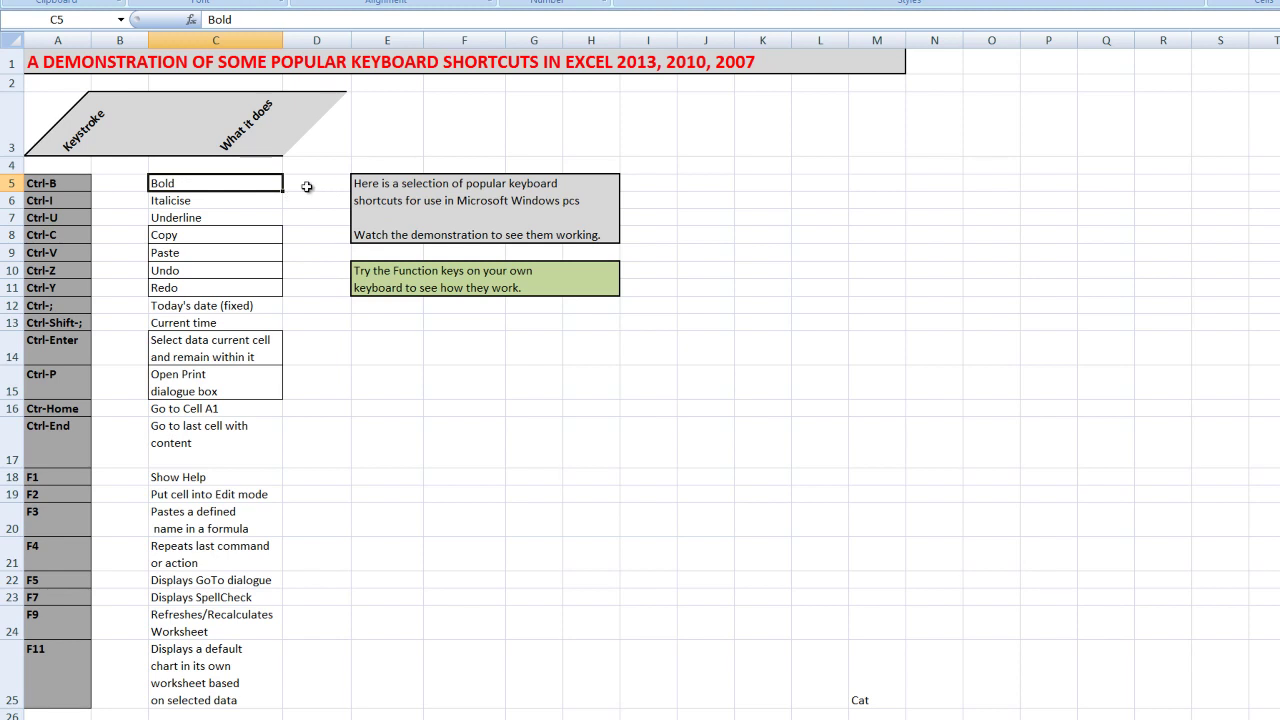
Step: Make C5 'Bold' bold, C6 'Italicise' italic and C7 'Underline' underlined, ending on C8
{"action": "key", "text": "ctrl+b"}
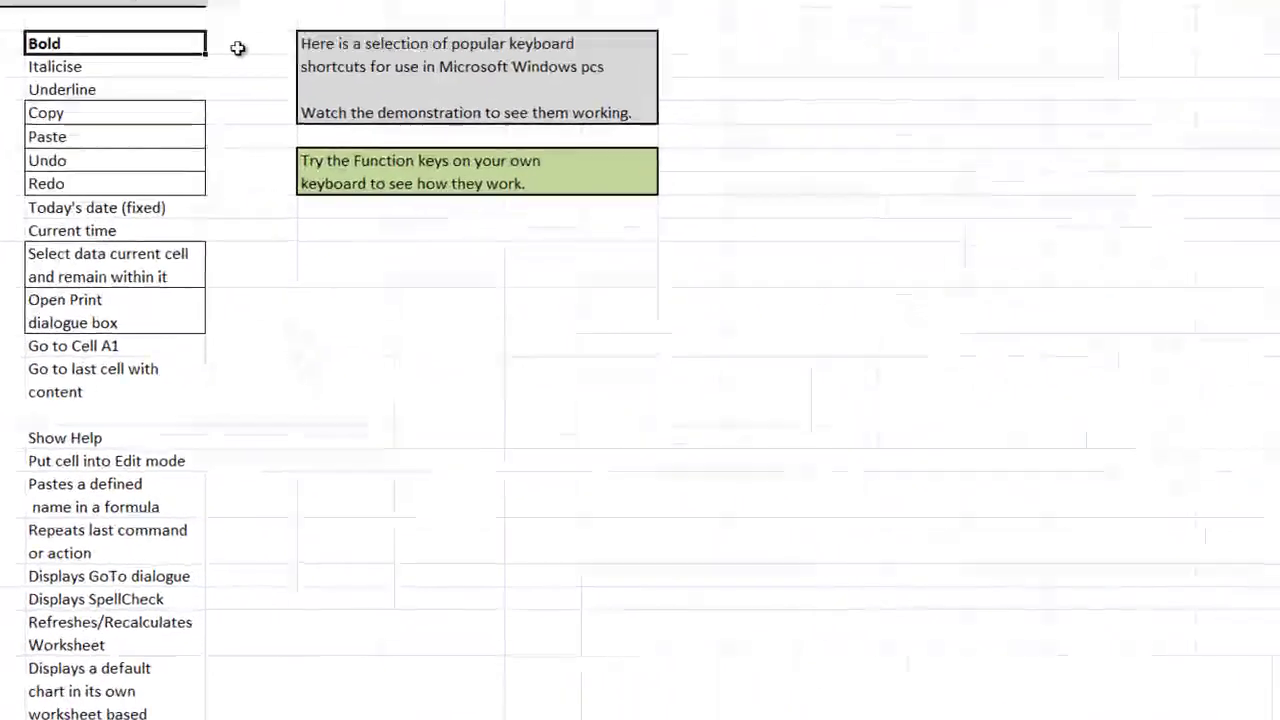
{"action": "key", "text": "Down"}
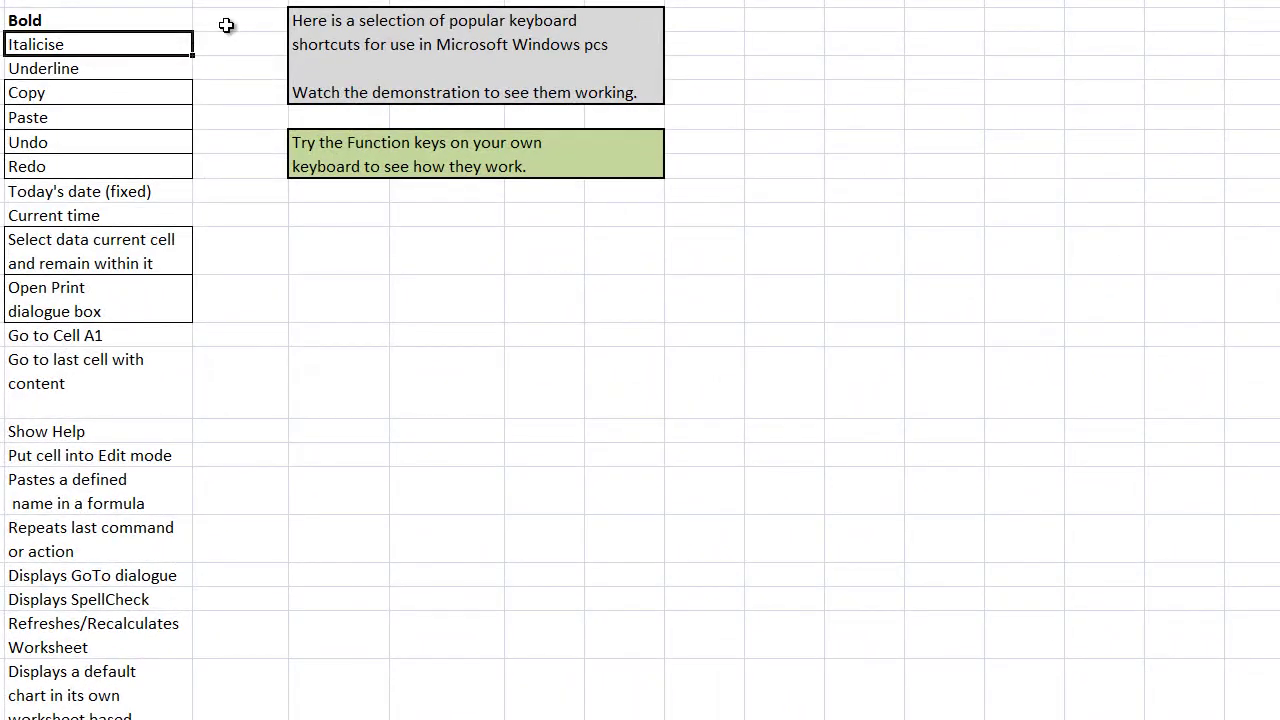
{"action": "key", "text": "ctrl+i"}
{"action": "key", "text": "Down"}
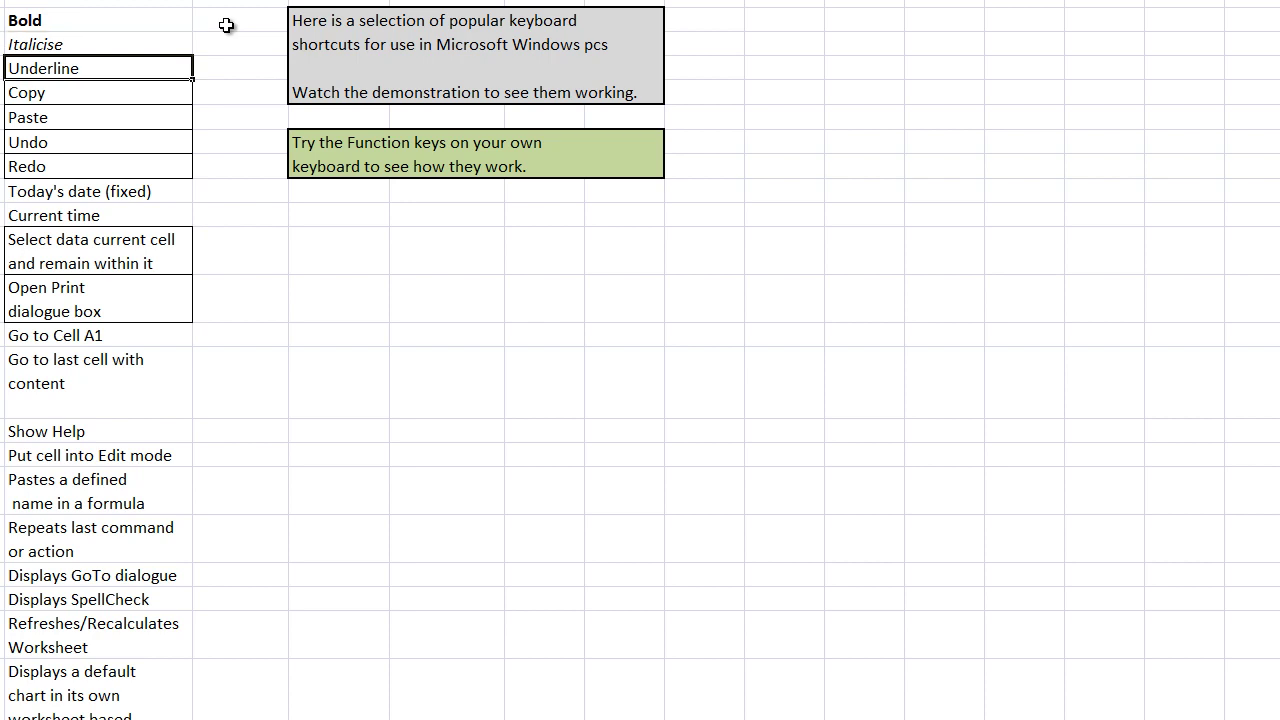
{"action": "key", "text": "ctrl+u"}
{"action": "key", "text": "Down"}
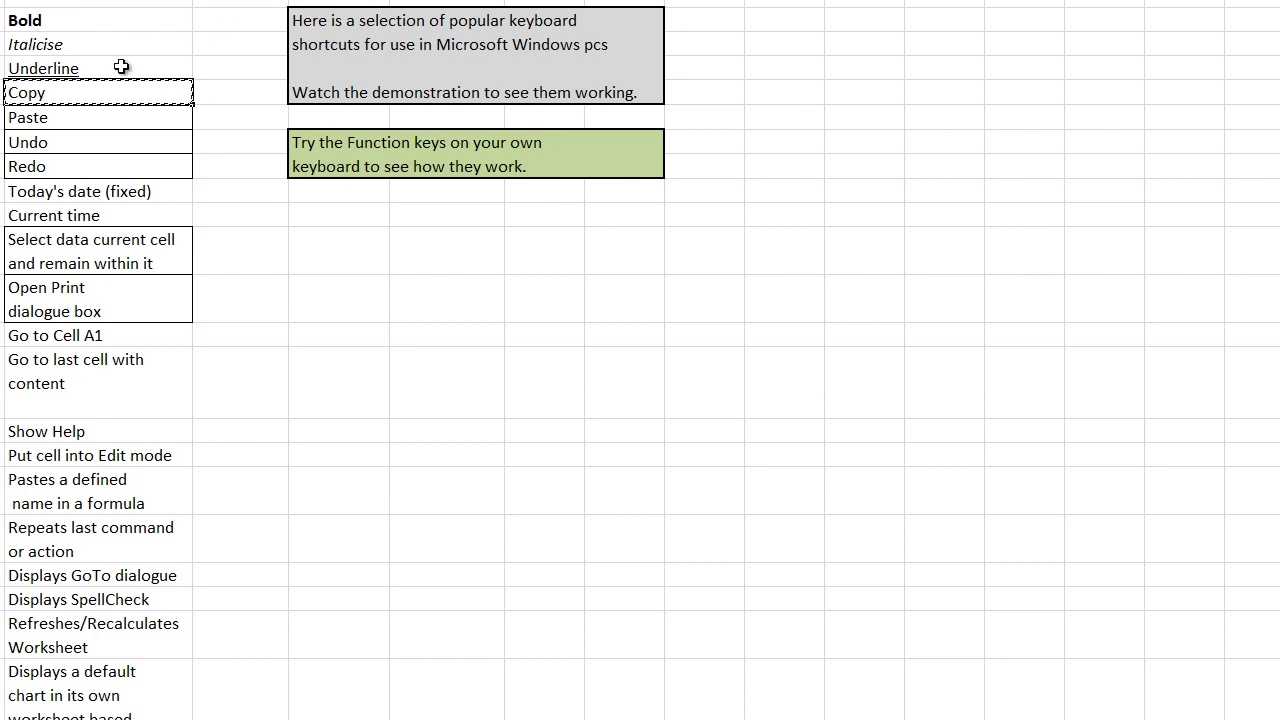
Step: Paste 'Copy' into C9, undo it, then redo so C9 reads 'Copy'
{"action": "left_click", "coordinate": [64, 121]}
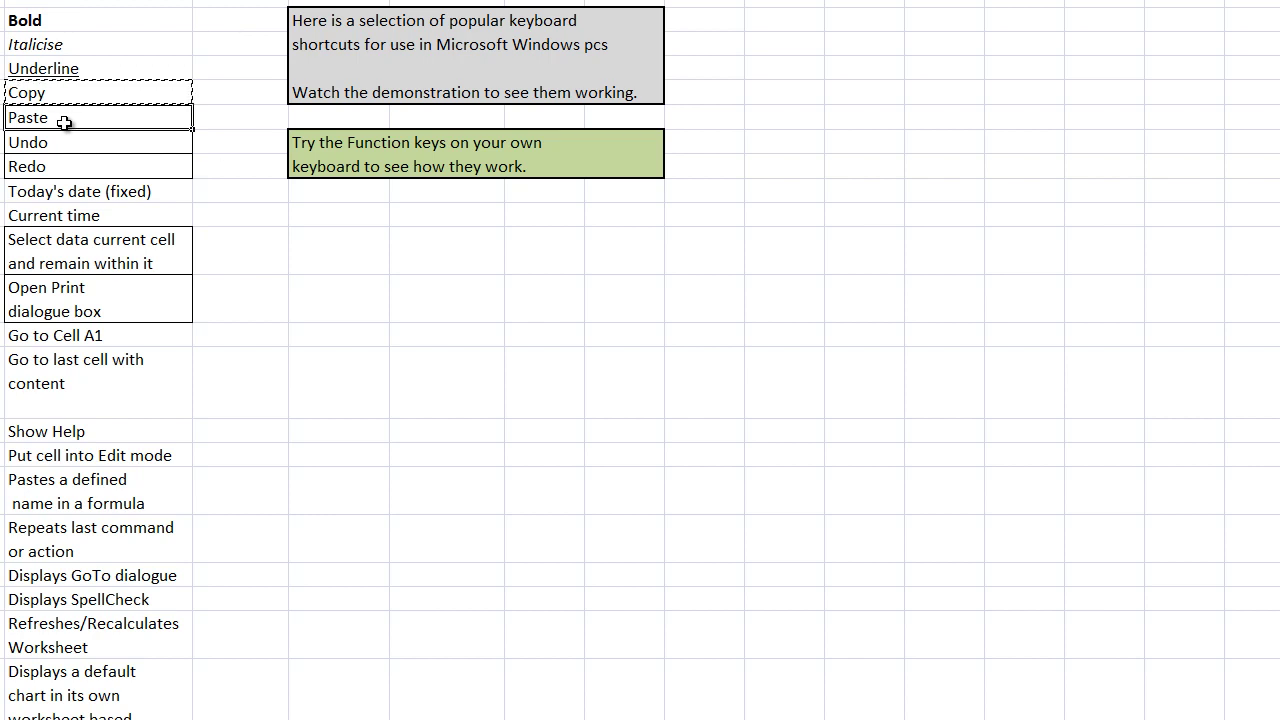
{"action": "key", "text": "ctrl+v"}
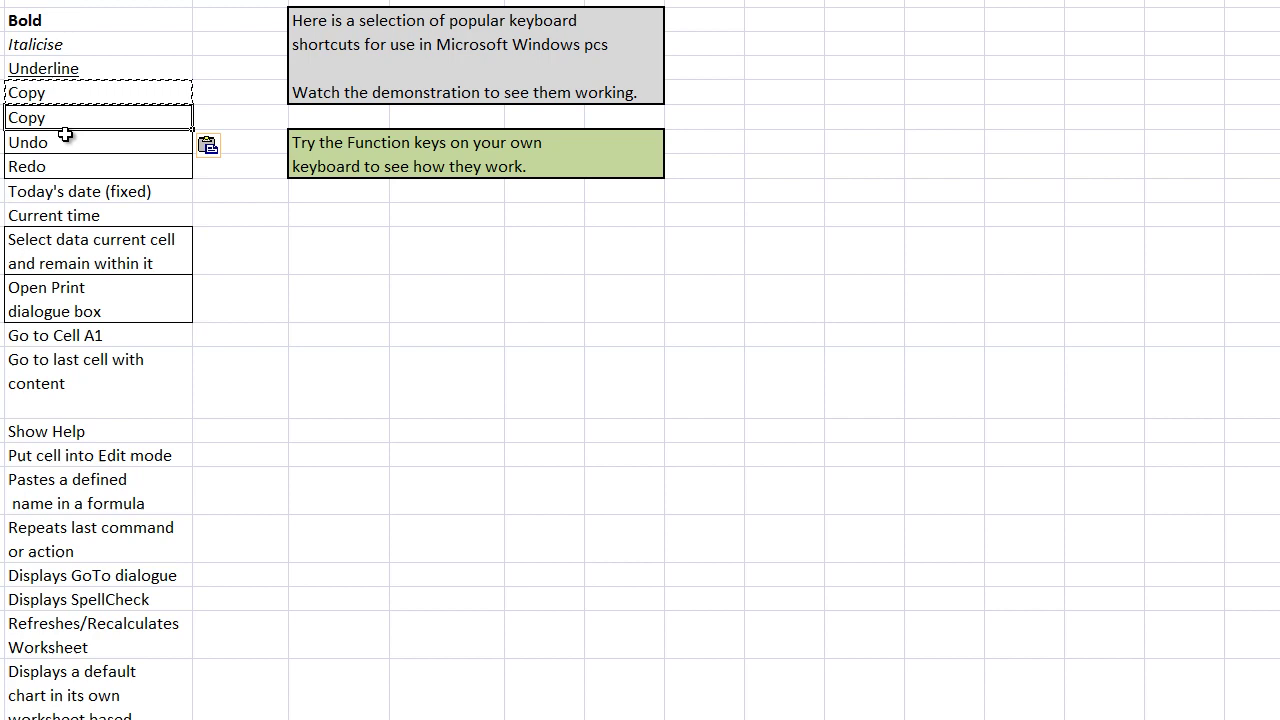
{"action": "left_click", "coordinate": [63, 142]}
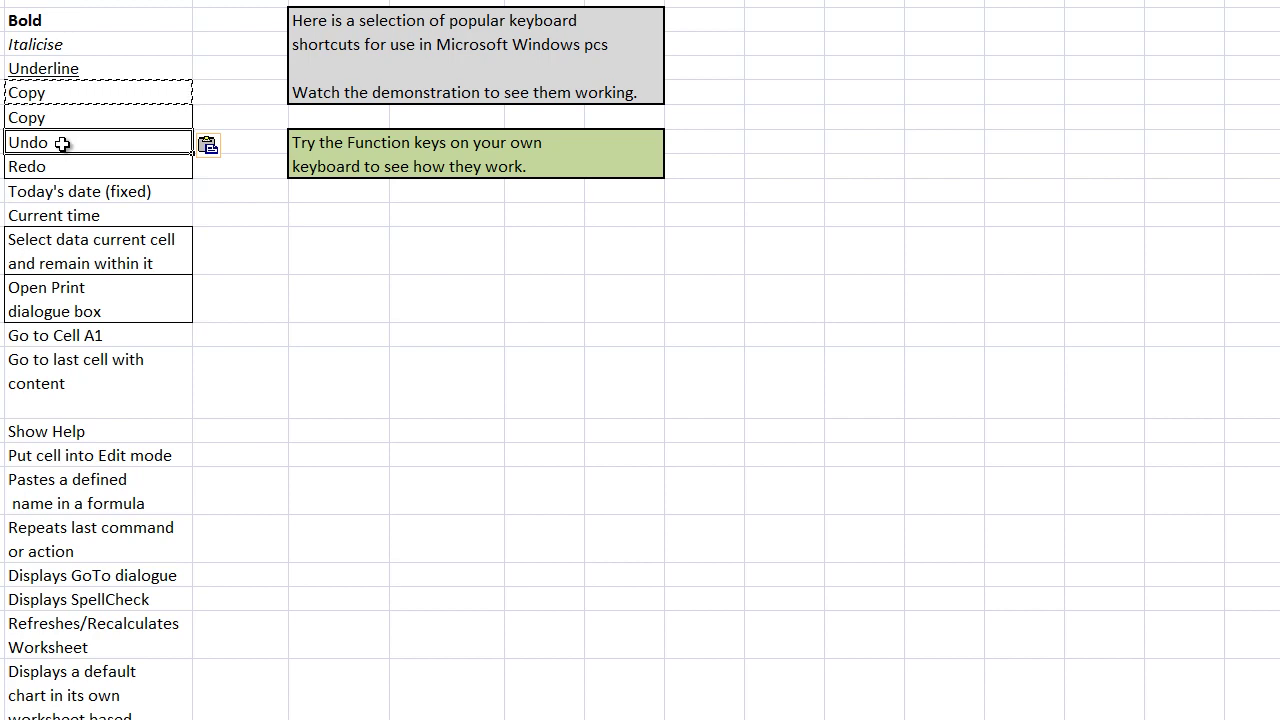
{"action": "key", "text": "ctrl+z"}
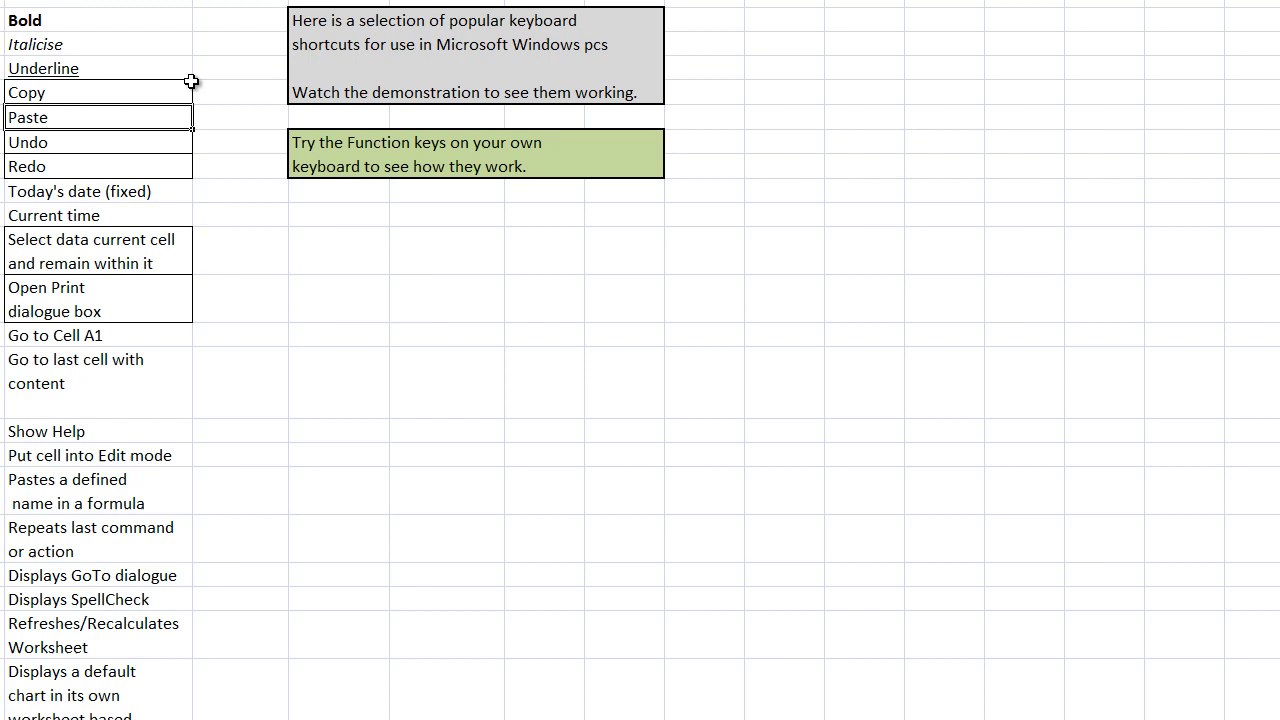
{"action": "left_click", "coordinate": [66, 168]}
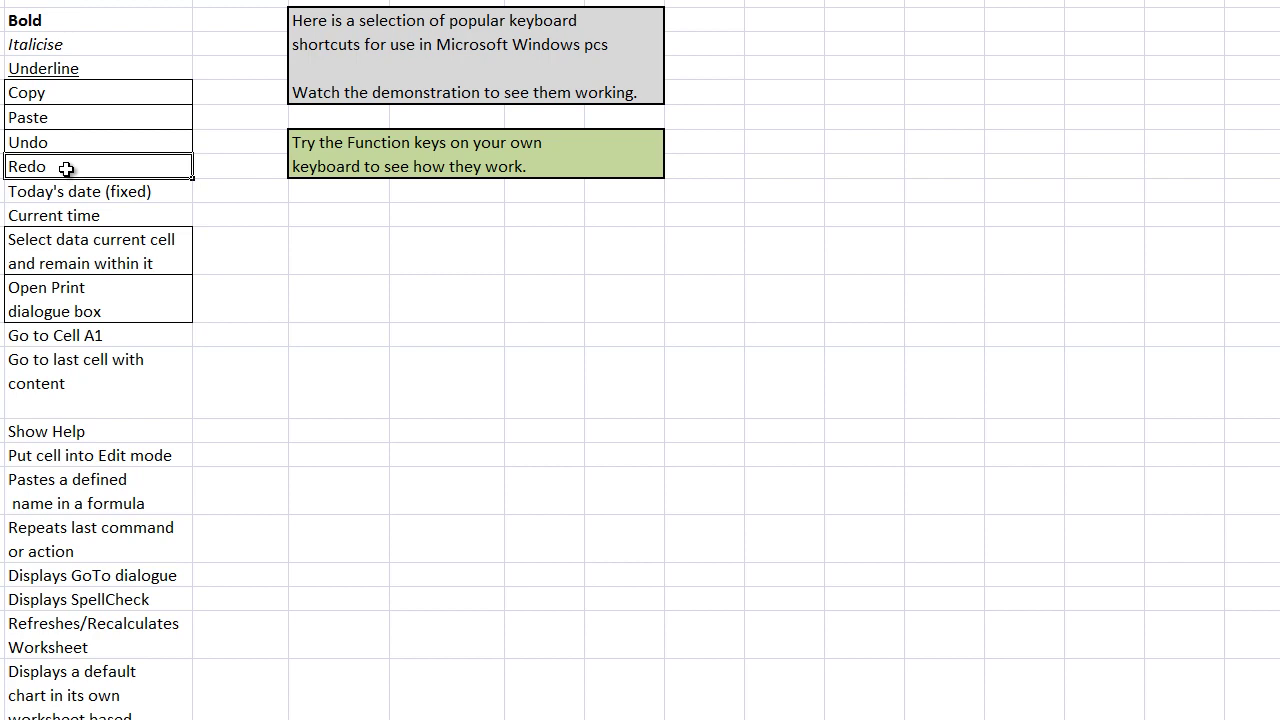
{"action": "key", "text": "ctrl+y"}
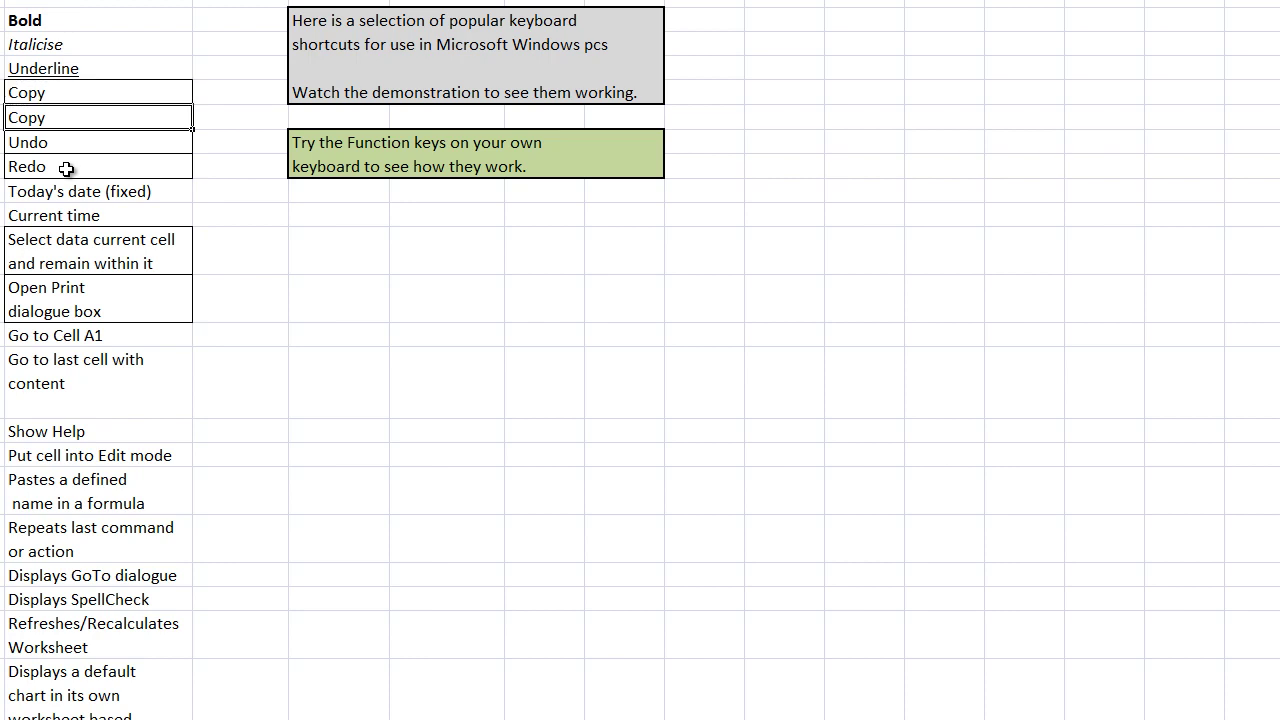
Step: Enter today's date 20/04/2013 in C12 and the current time 12:35 PM in C13
{"action": "left_click", "coordinate": [80, 197]}
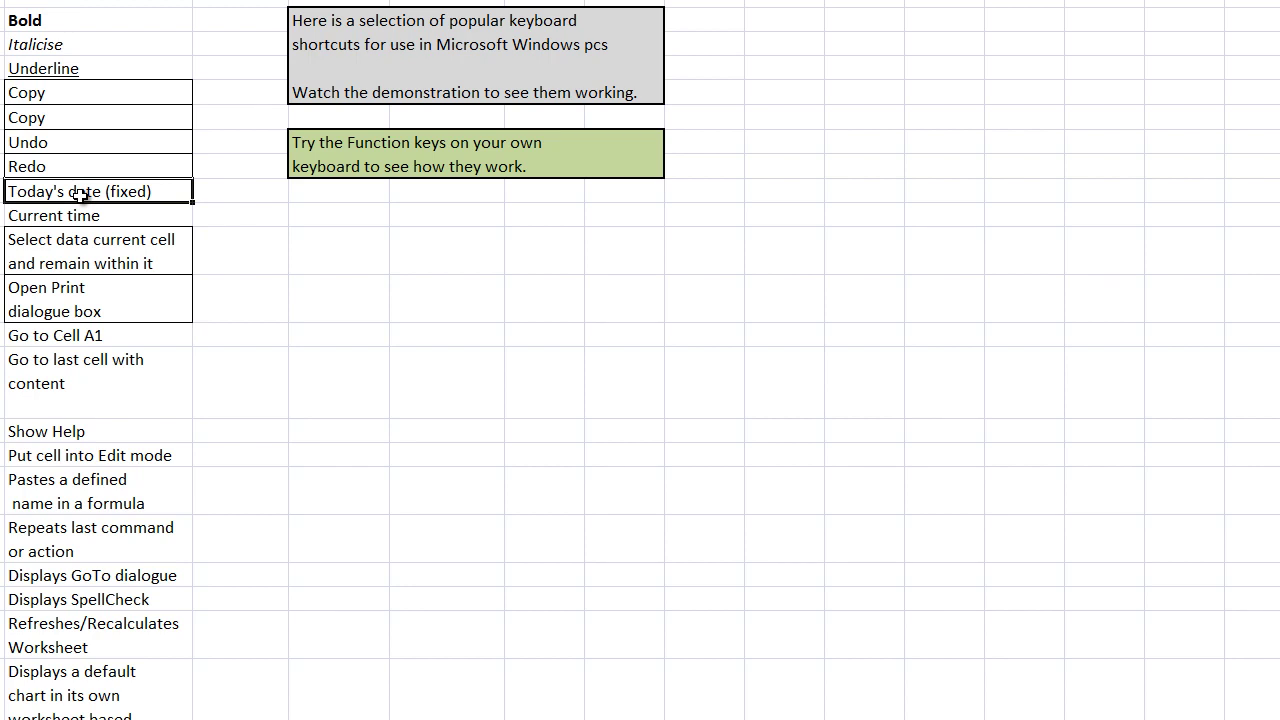
{"action": "key", "text": "ctrl+semicolon"}
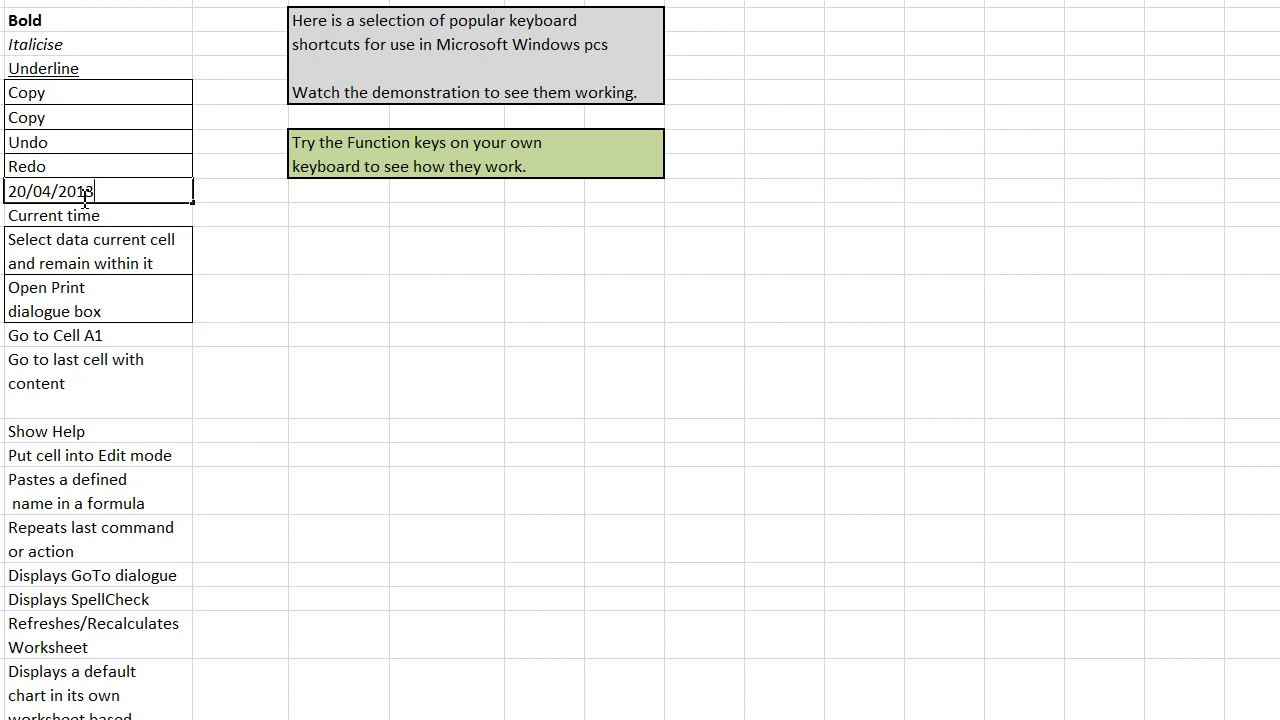
{"action": "key", "text": "Return"}
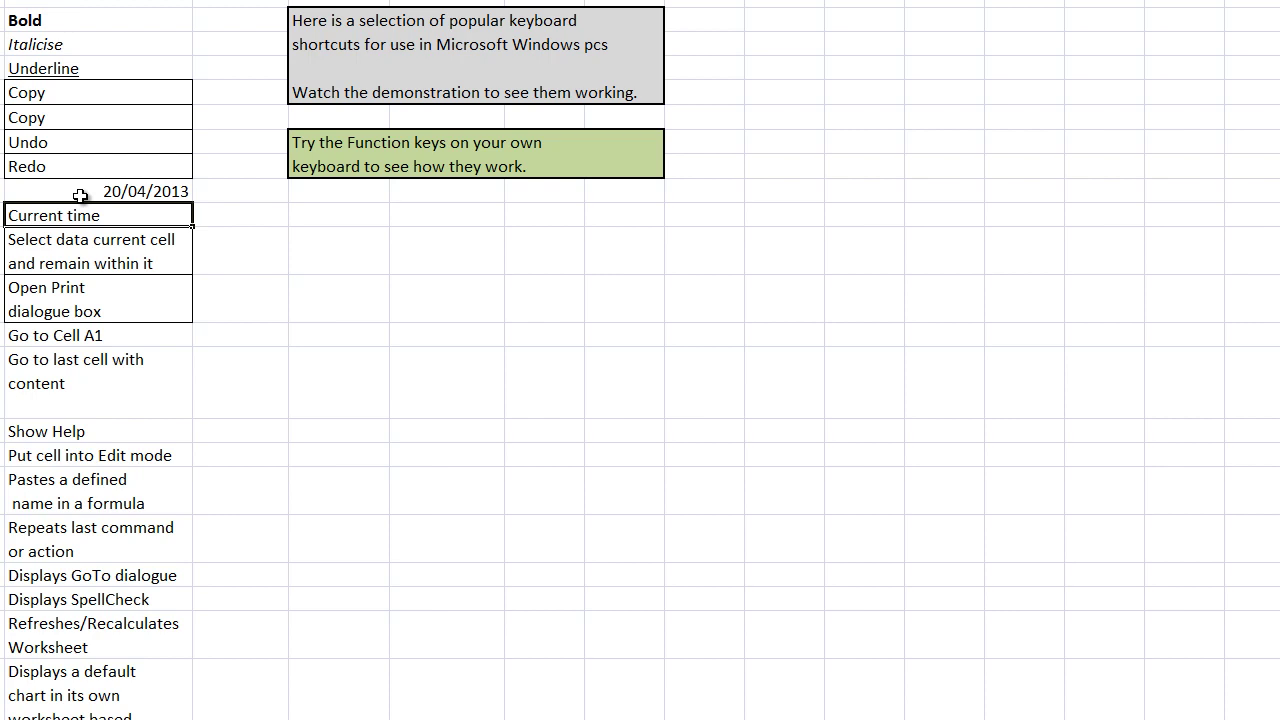
{"action": "key", "text": "ctrl+shift+semicolon"}
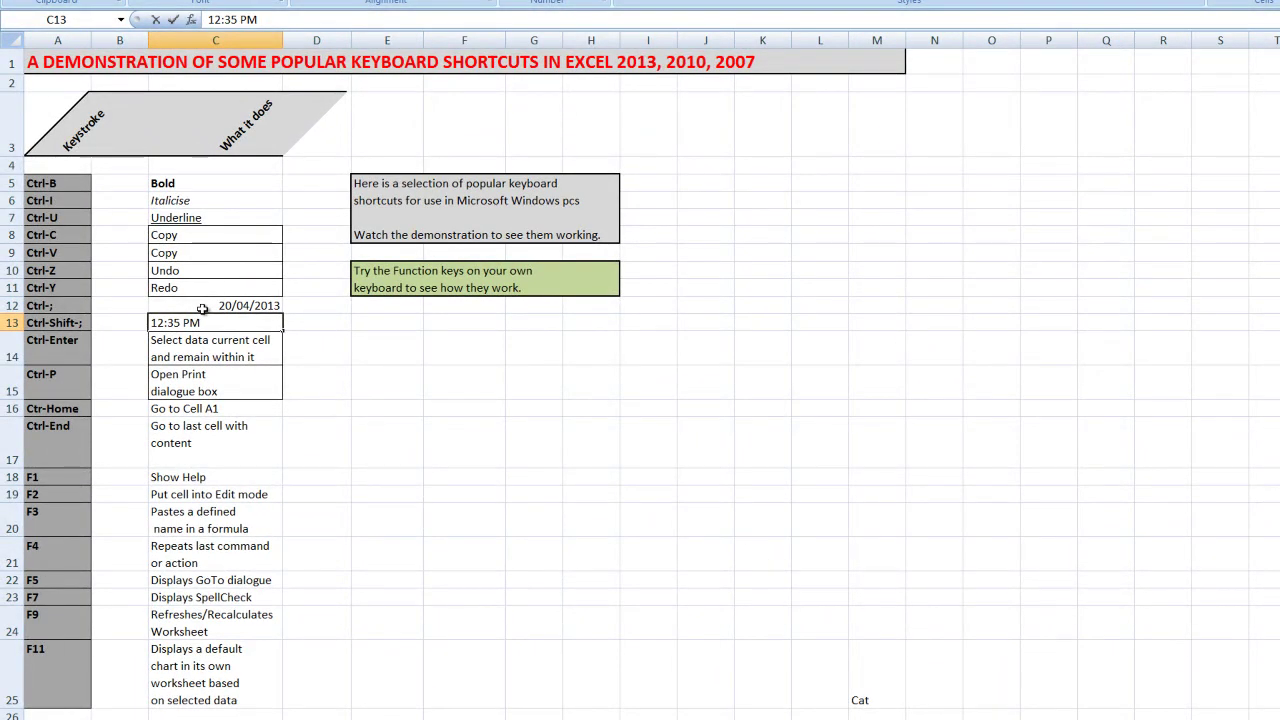
Step: Overwrite C14's two-line description with 'Cat', keeping the selection on C14
{"action": "left_click", "coordinate": [196, 350]}
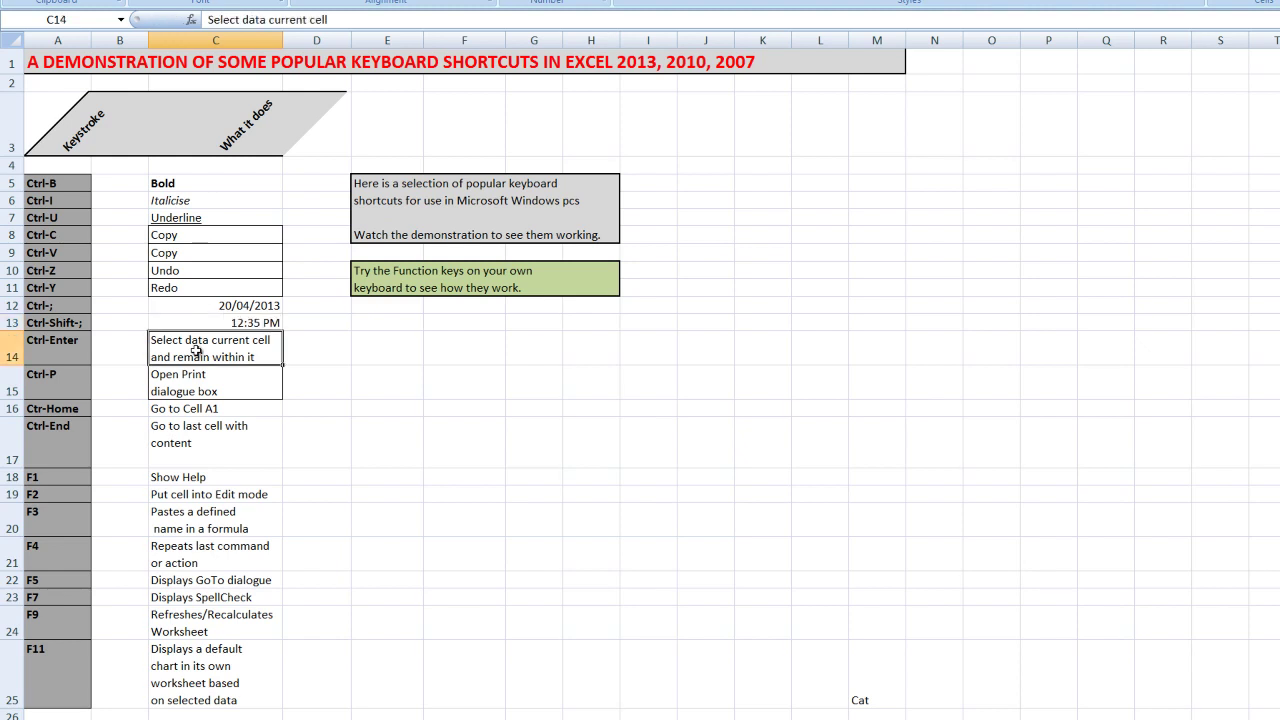
{"action": "type", "text": "Caty"}
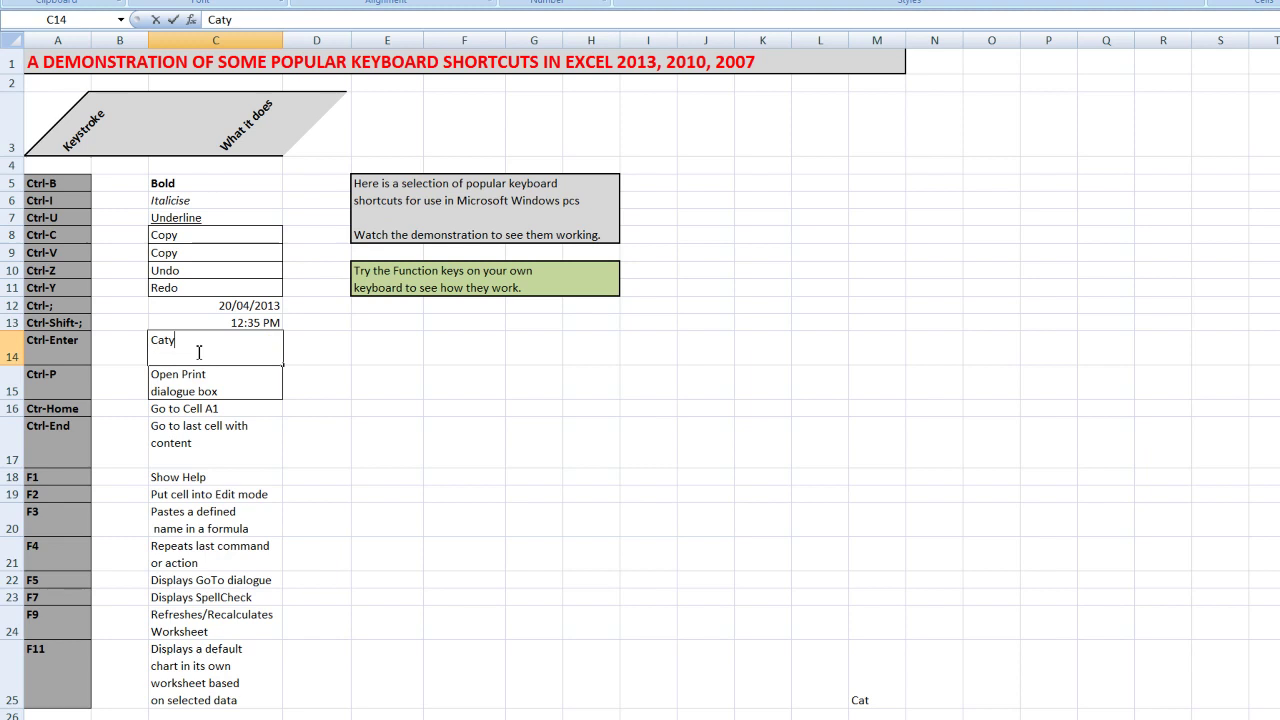
{"action": "key", "text": "BackSpace"}
{"action": "key", "text": "ctrl+Return"}
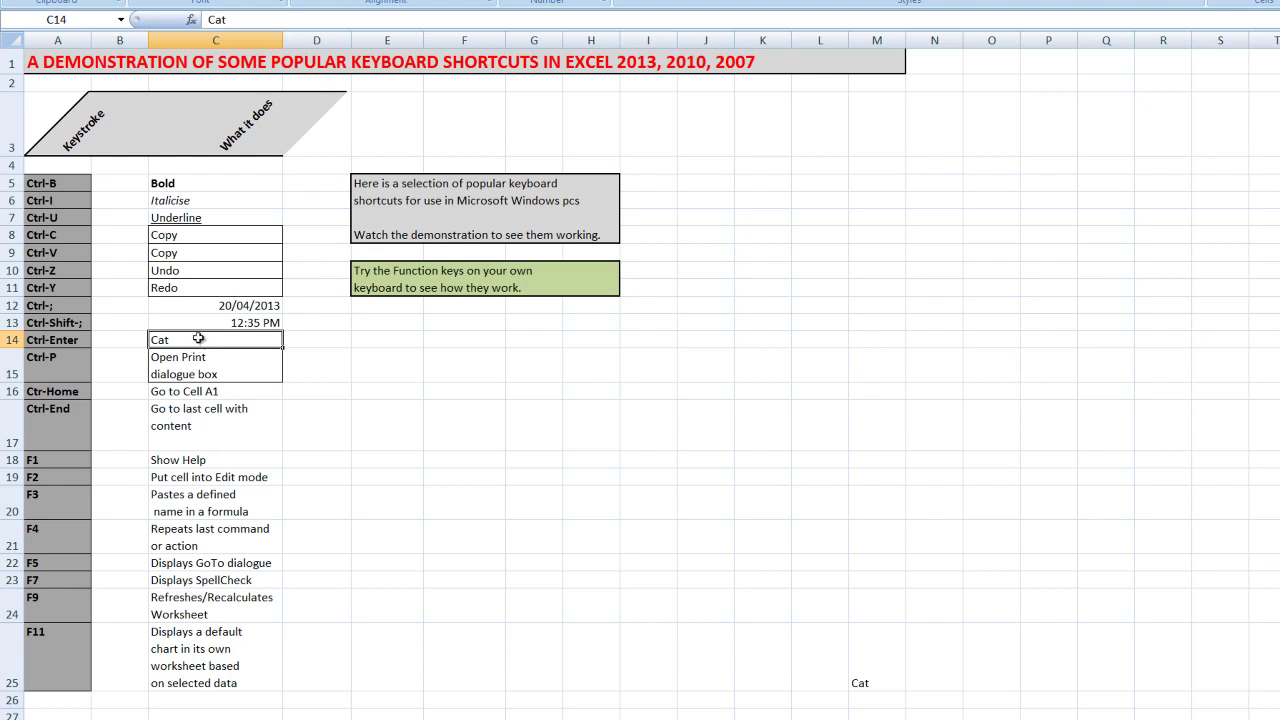
{"action": "left_click", "coordinate": [196, 369]}
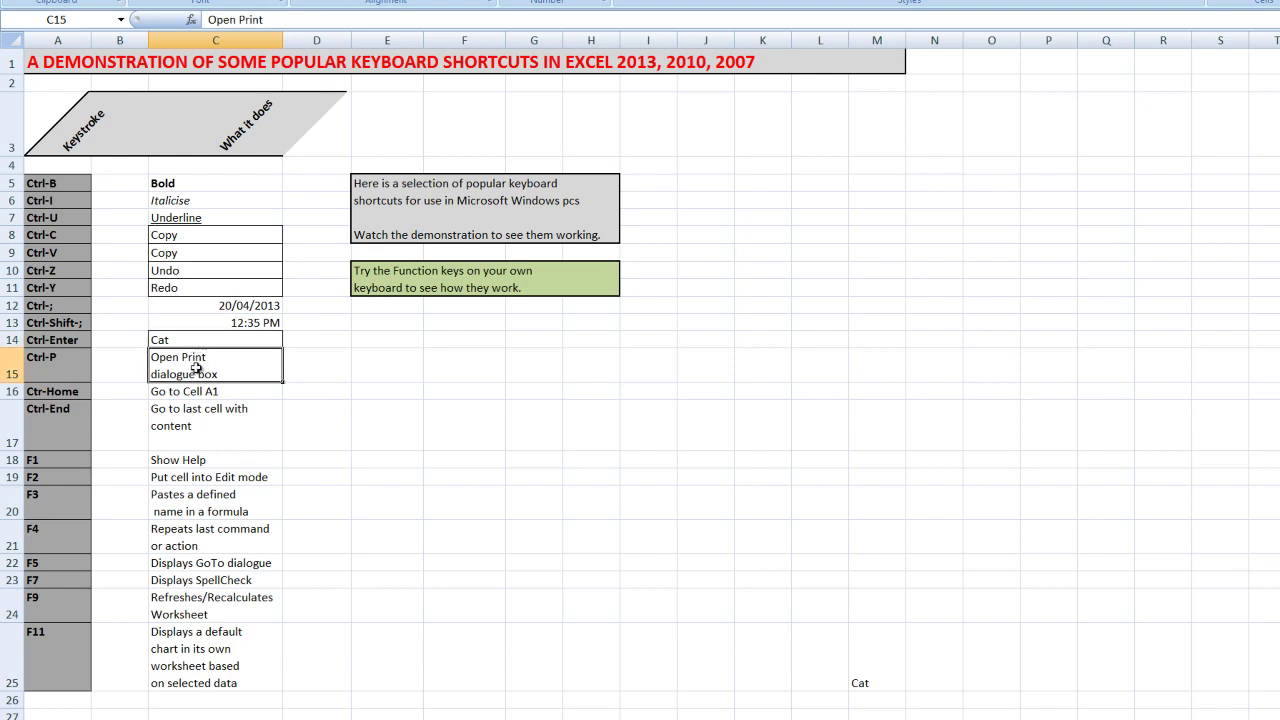
{"action": "key", "text": "ctrl+p"}
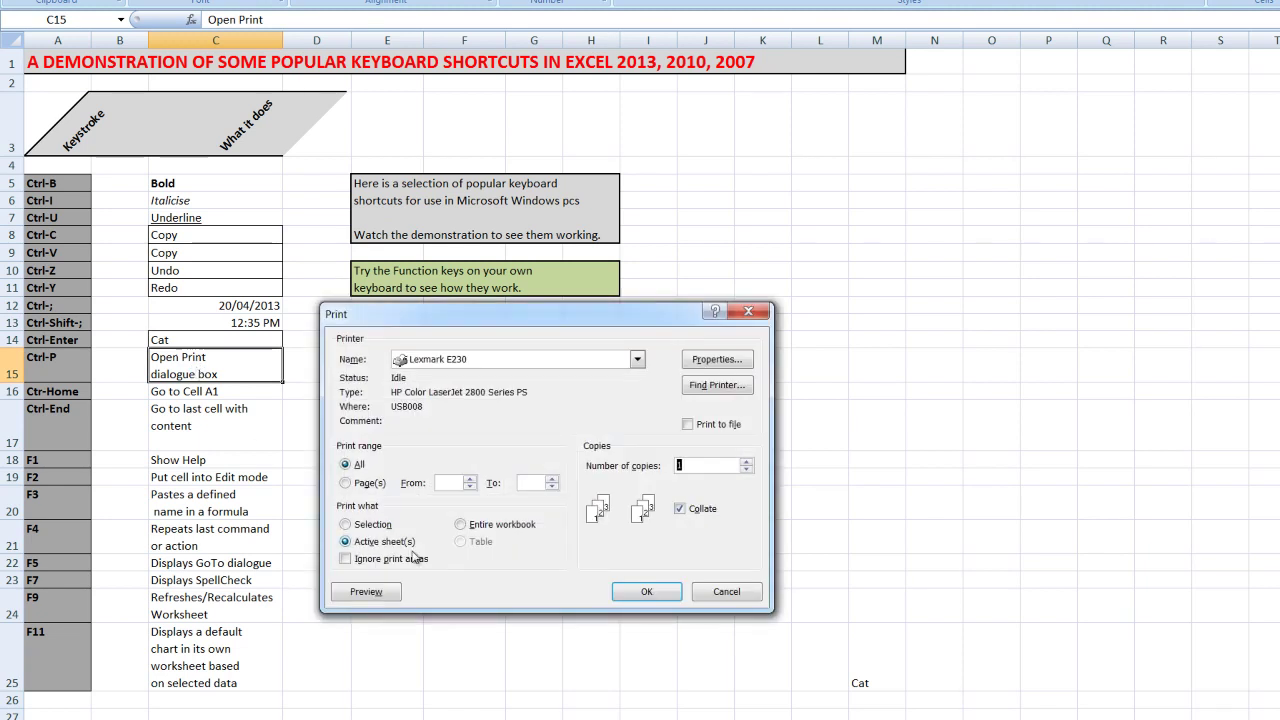
{"action": "left_click", "coordinate": [730, 592]}
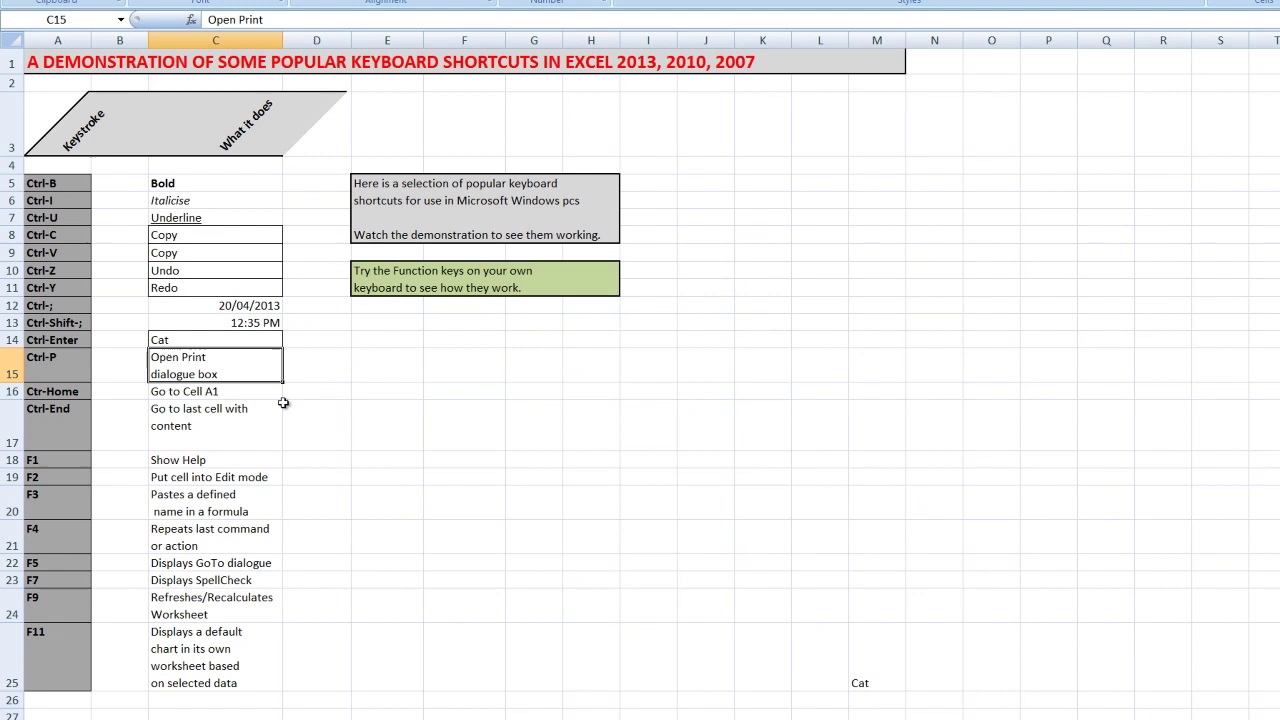
{"action": "left_click", "coordinate": [254, 389]}
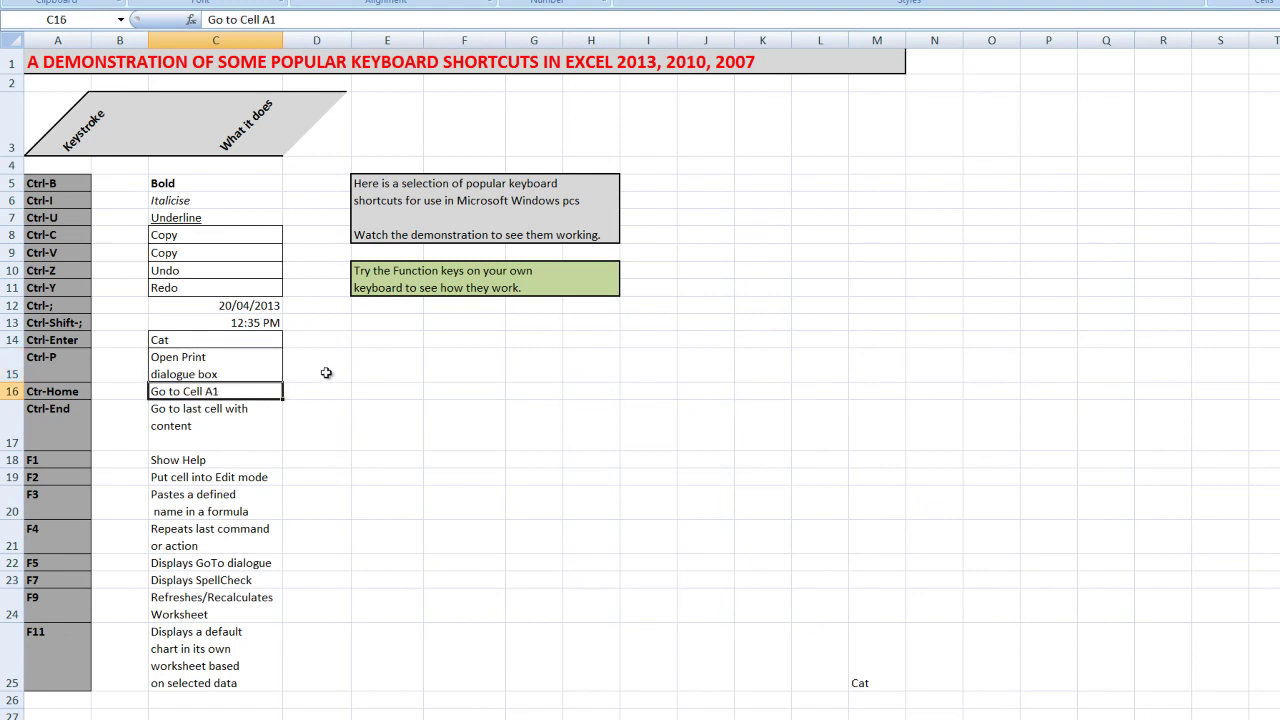
{"action": "key", "text": "ctrl+Home"}
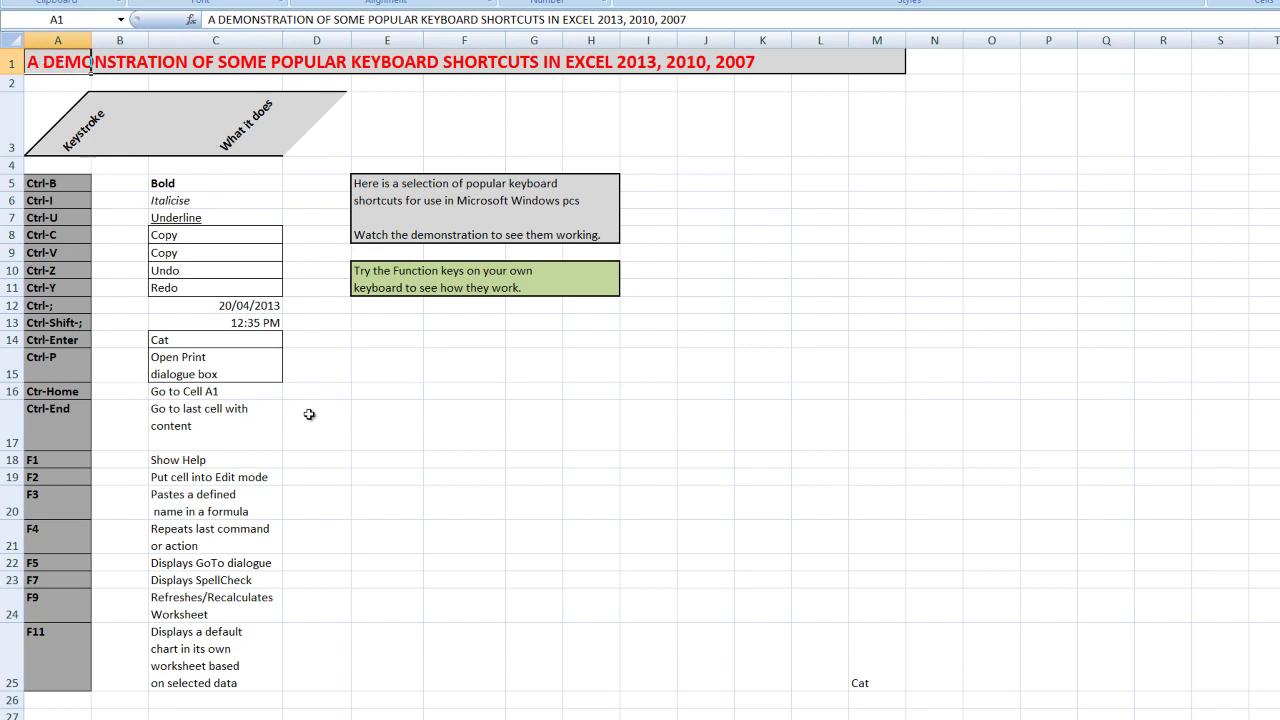
{"action": "left_click", "coordinate": [202, 418]}
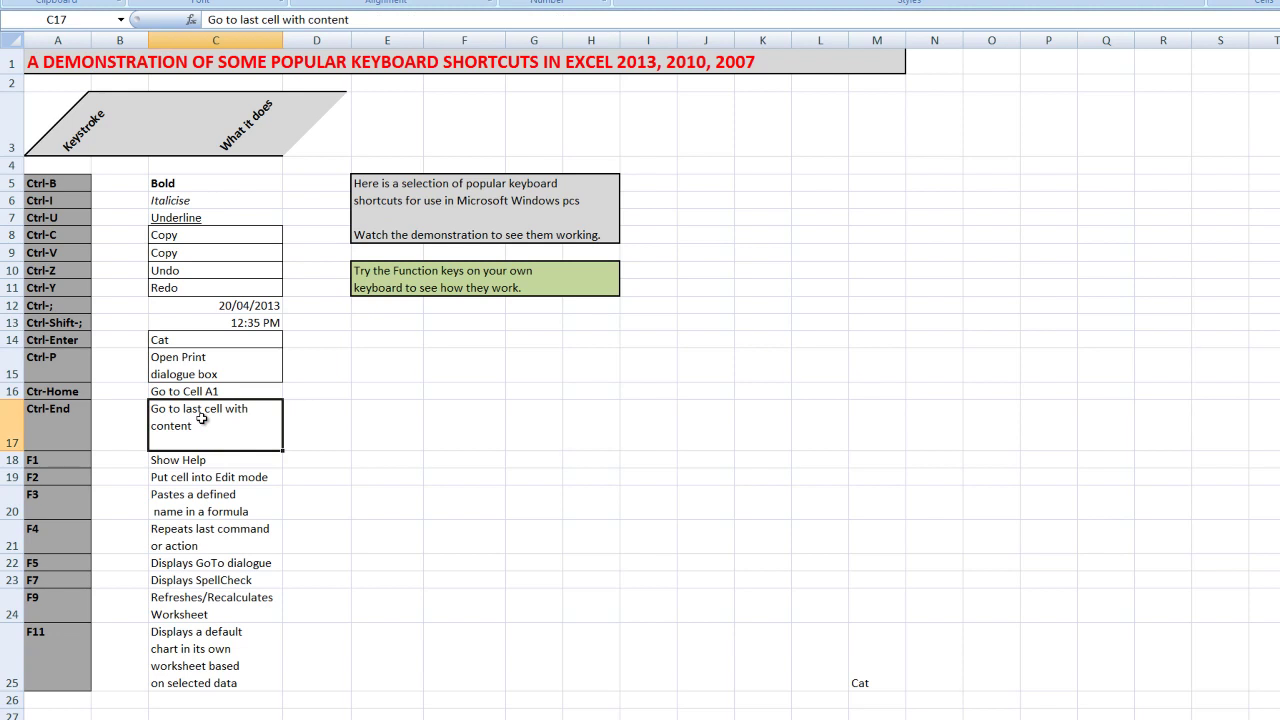
{"action": "key", "text": "ctrl+End"}
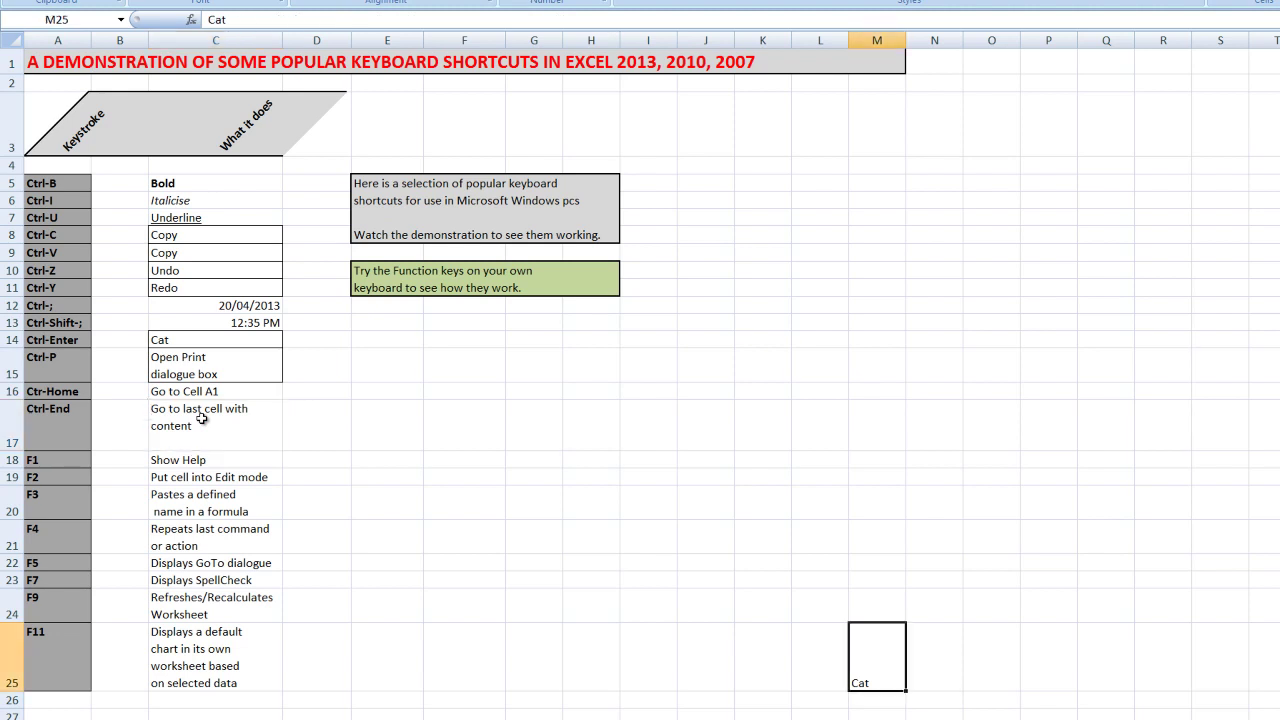
{"action": "double_click", "coordinate": [195, 479]}
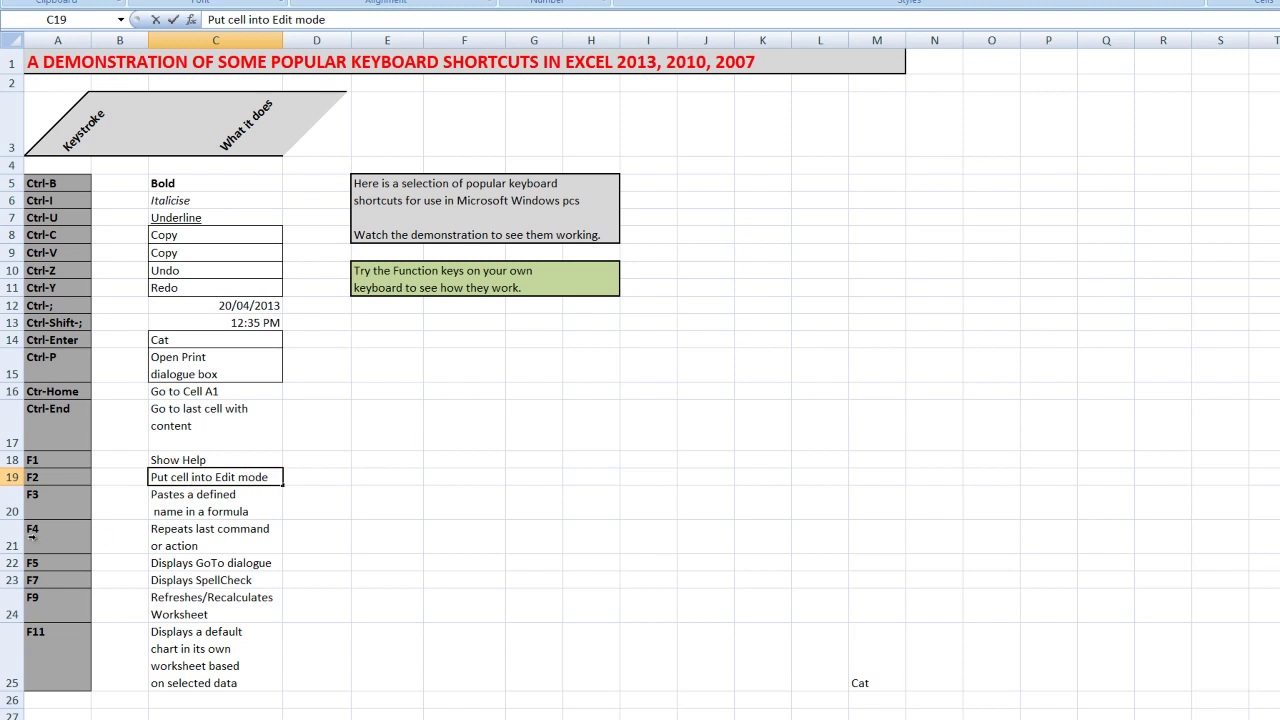
{"action": "left_click", "coordinate": [185, 502]}
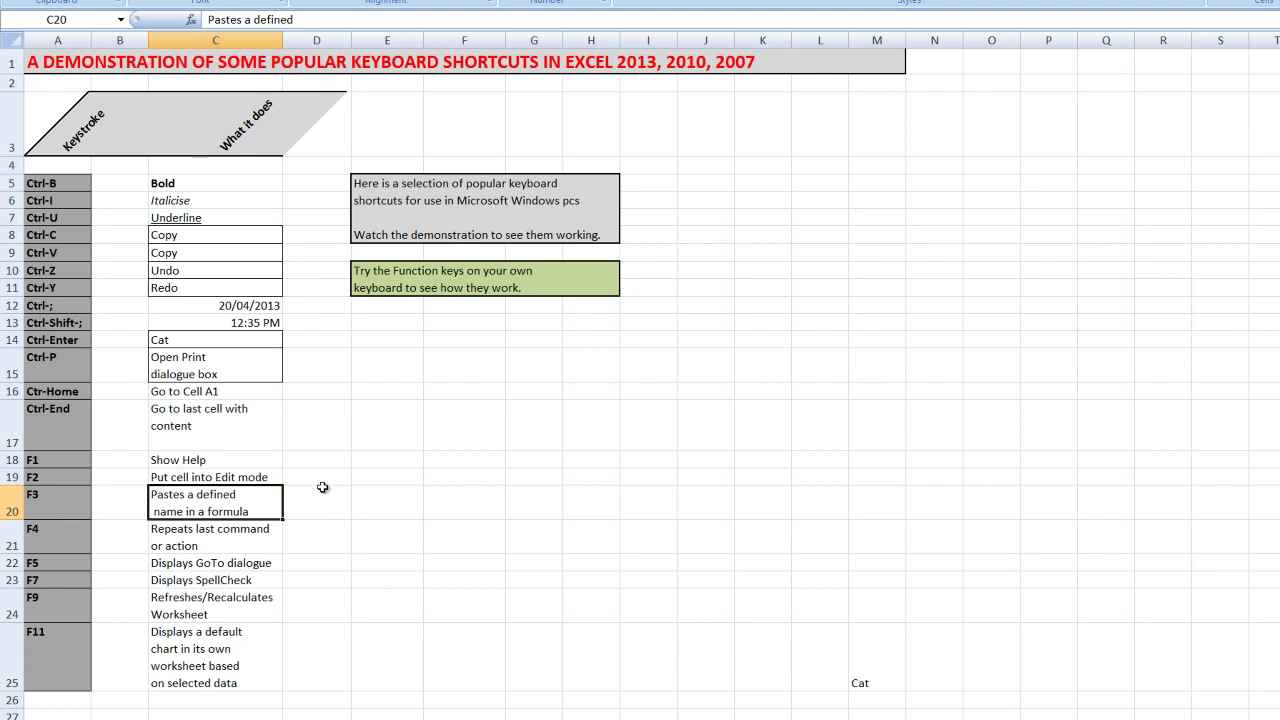
{"action": "left_click", "coordinate": [209, 536]}
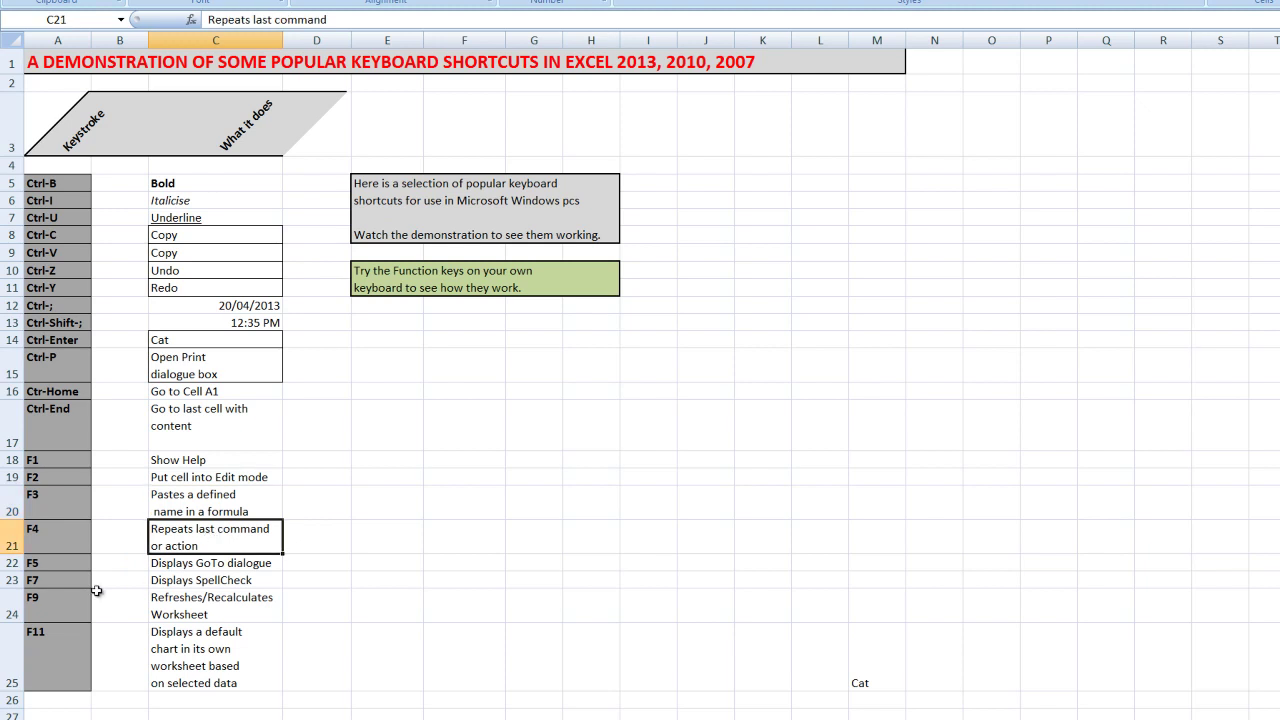
{"action": "left_click", "coordinate": [203, 565]}
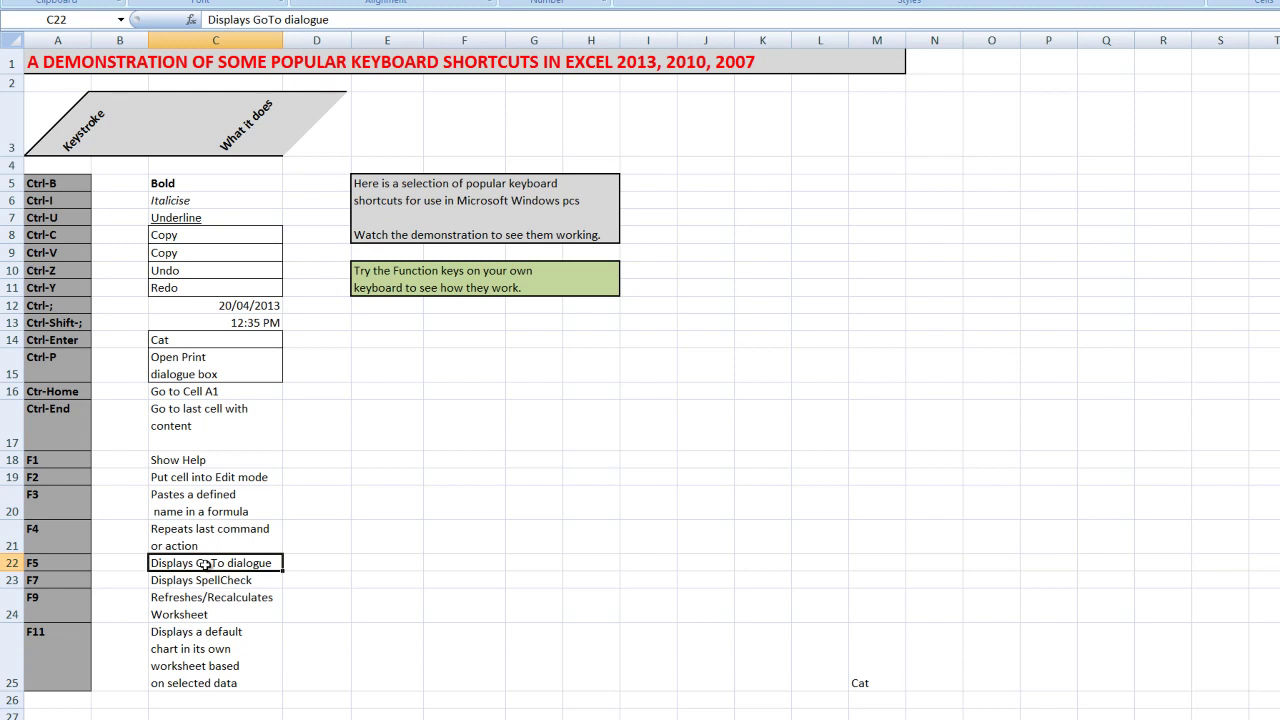
{"action": "left_click", "coordinate": [203, 581]}
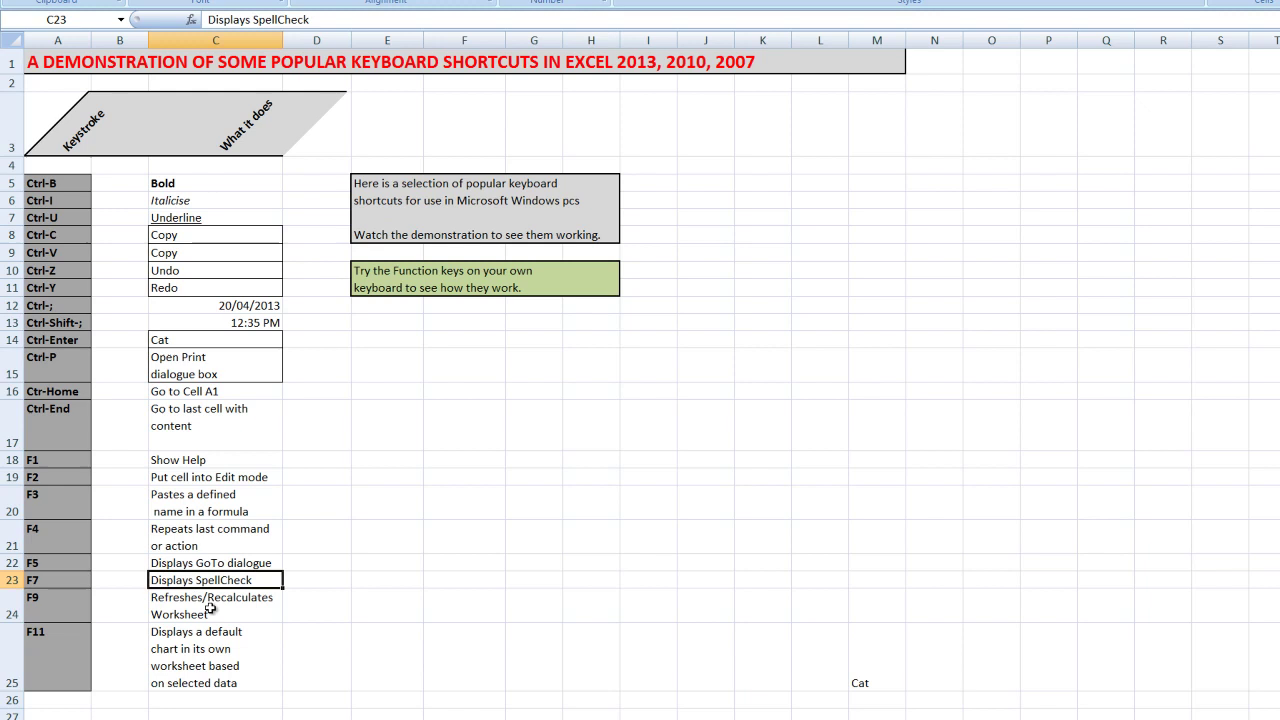
{"action": "left_click", "coordinate": [210, 608]}
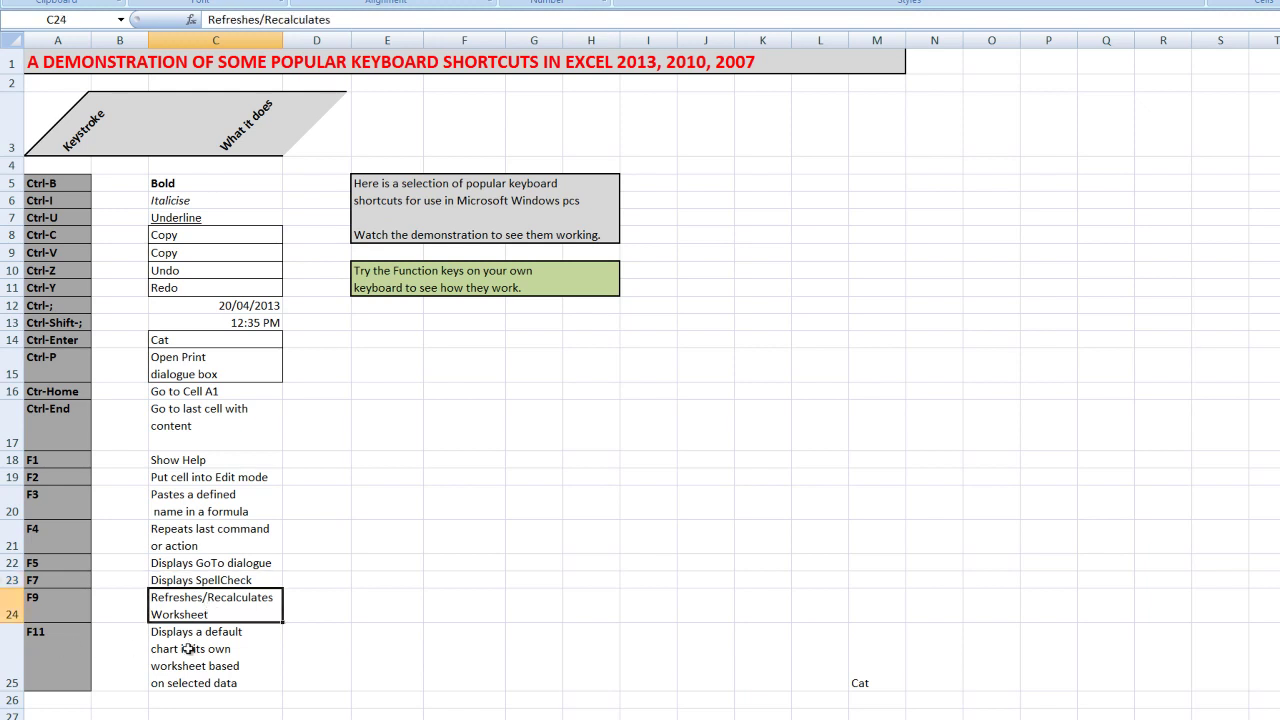
{"action": "left_click", "coordinate": [204, 648]}
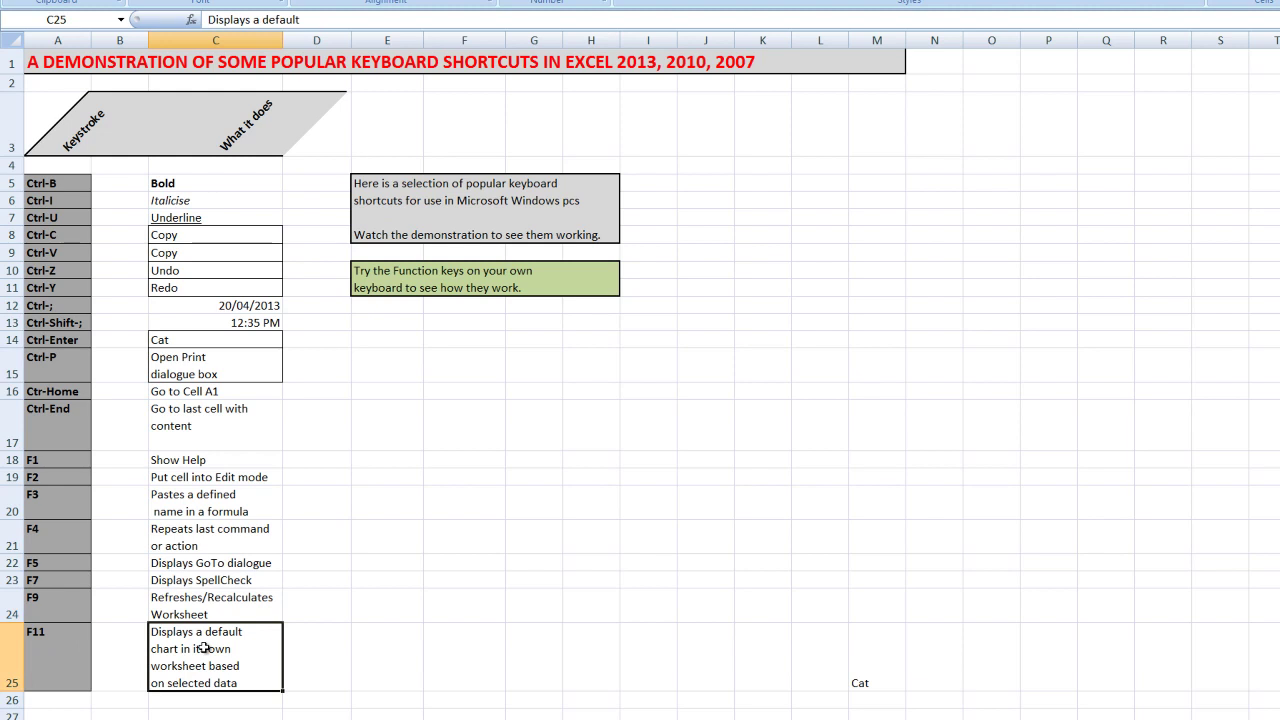